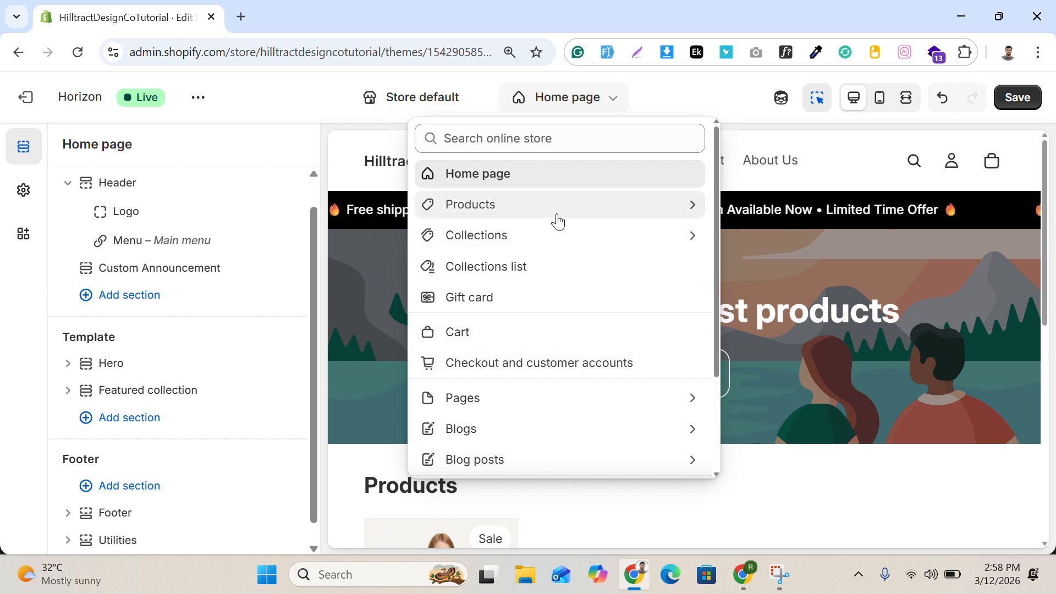
Open the Default product template and look through its page preview down to the footer
click(522, 216)
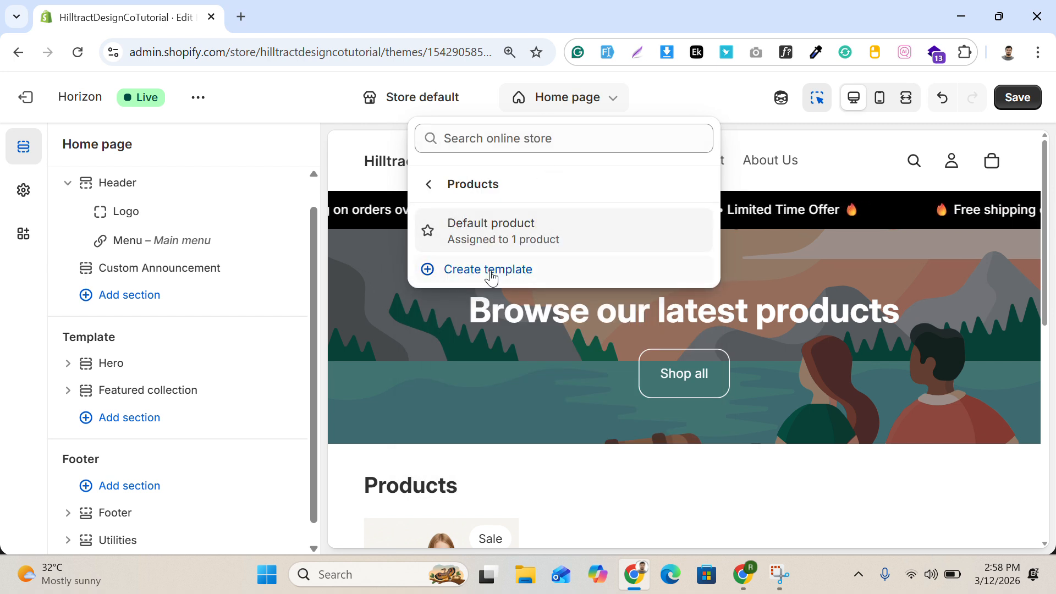
click(522, 235)
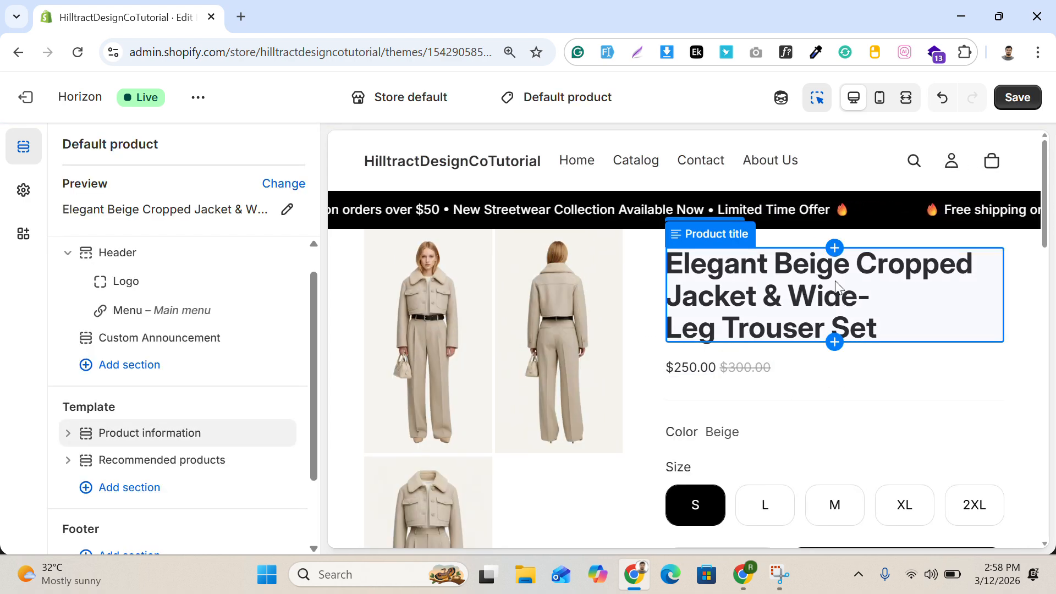
scroll(786, 312, down, 10)
scroll(790, 321, down, 5)
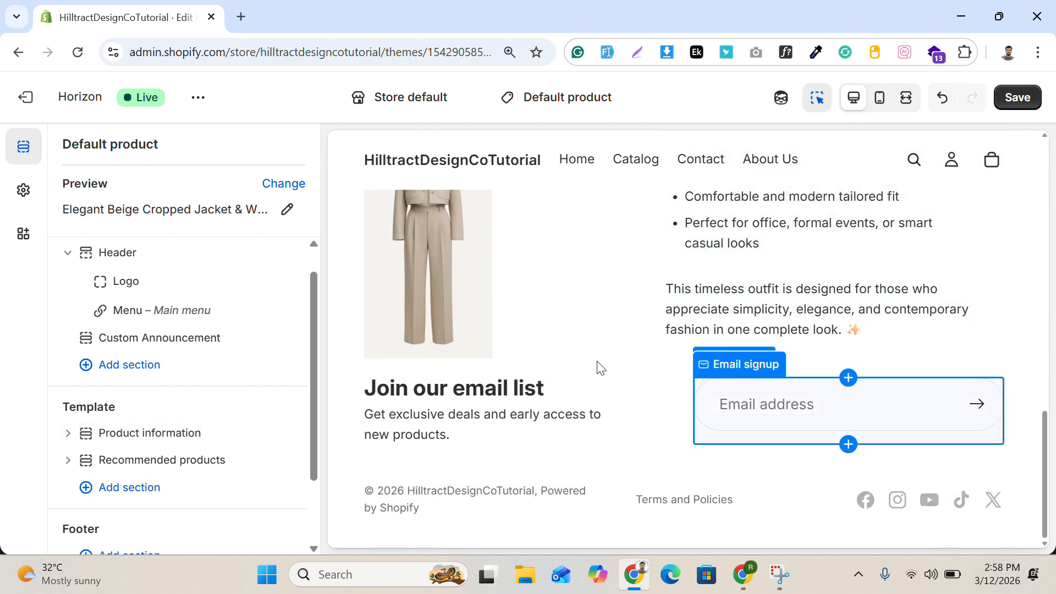
Search the template's available sections for "Fa" and add the FAQ section
scroll(75, 327, down, 2)
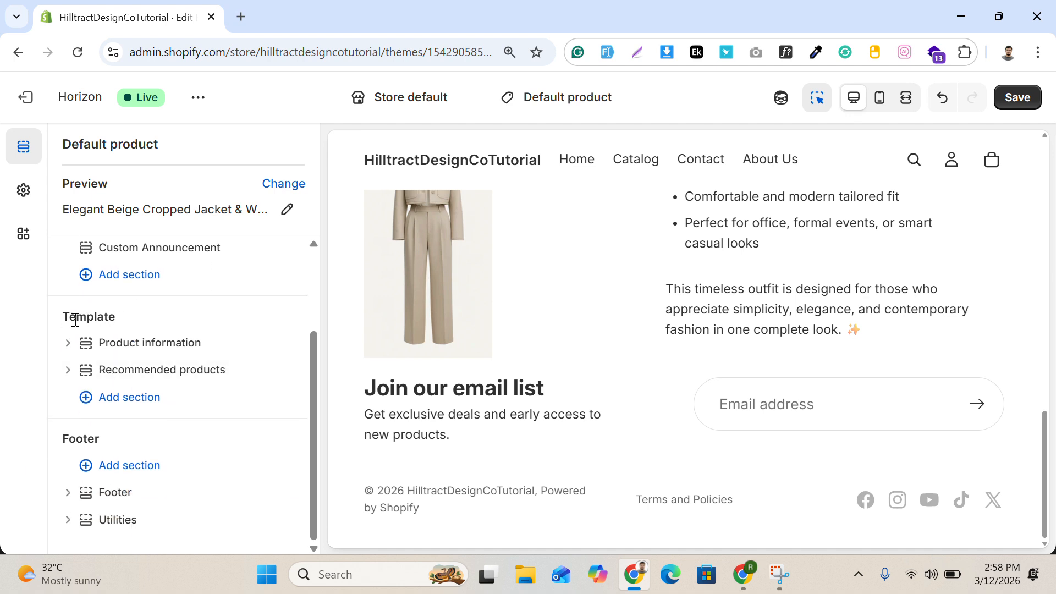
click(124, 397)
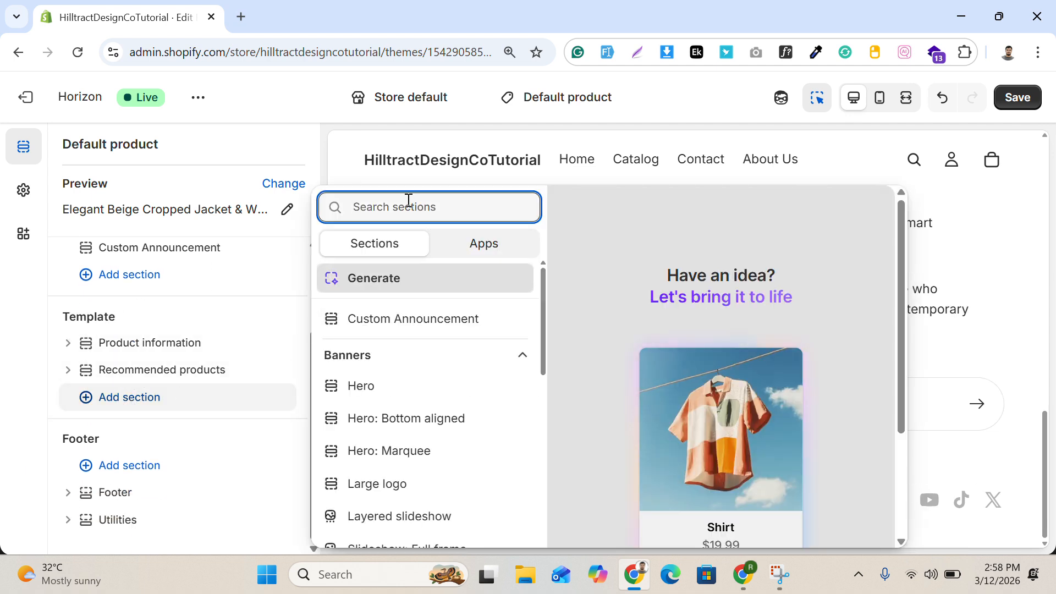
text(F)
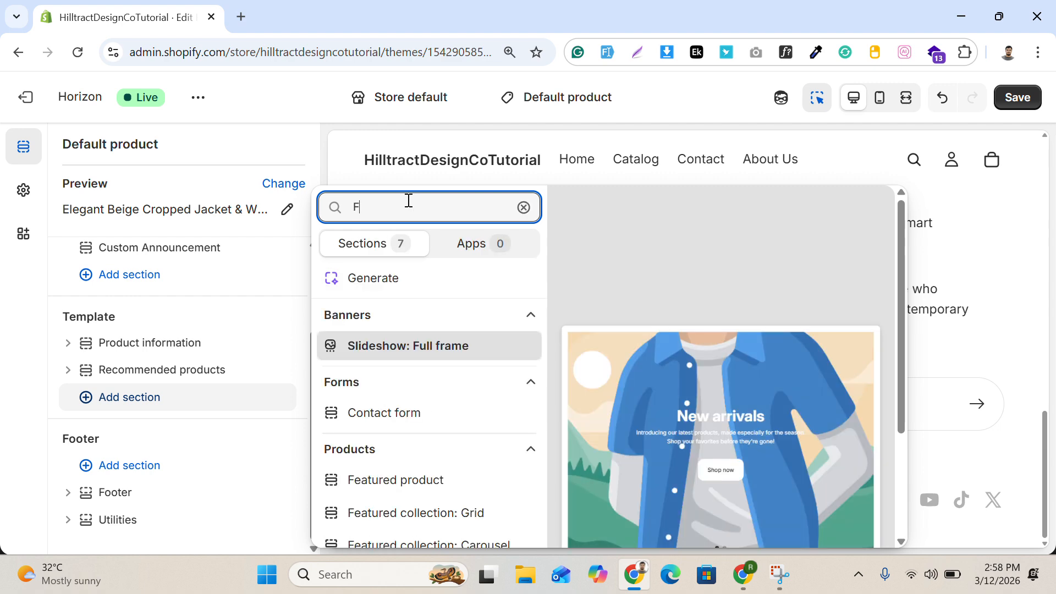
text(a)
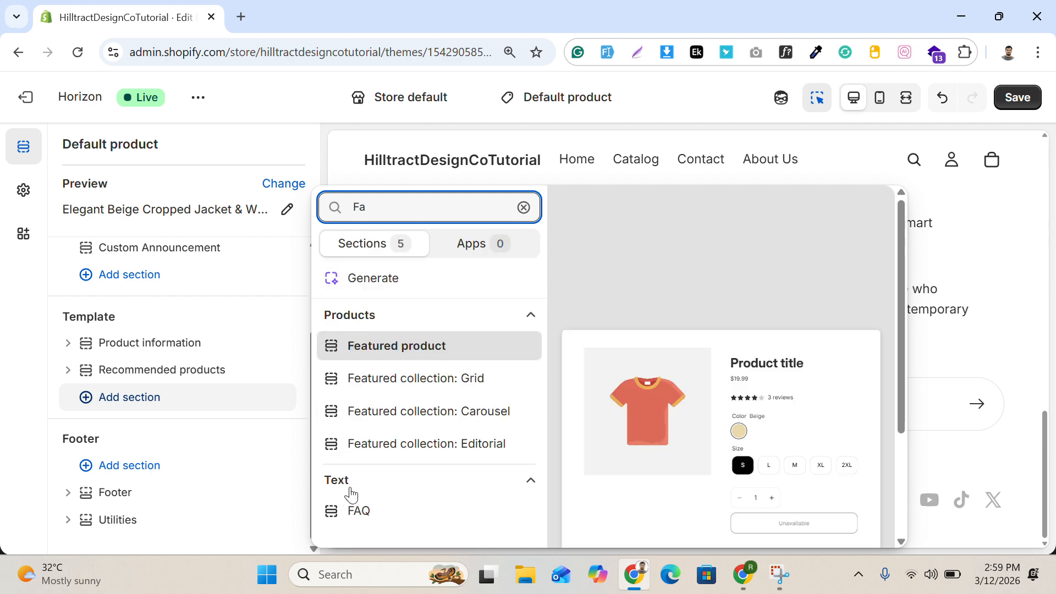
click(406, 525)
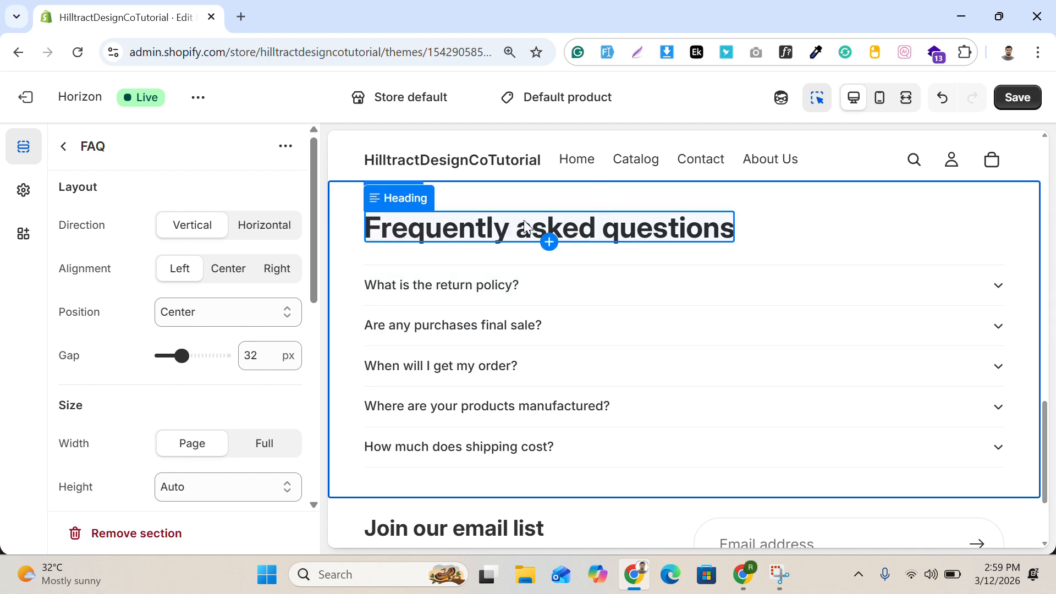
Look at the text style options for the "Frequently asked questions" heading
double_click(618, 237)
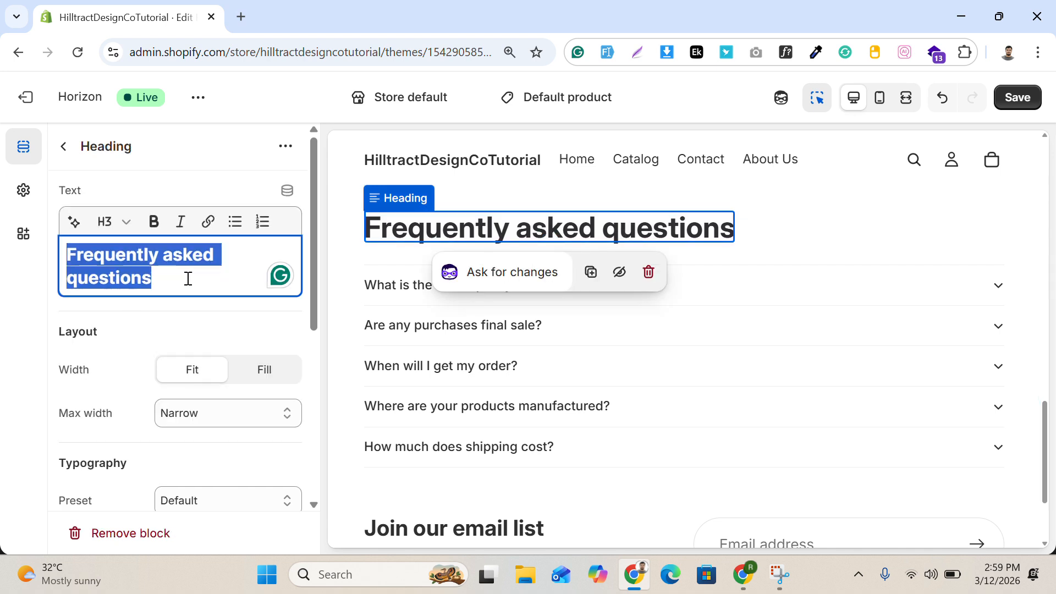
click(128, 227)
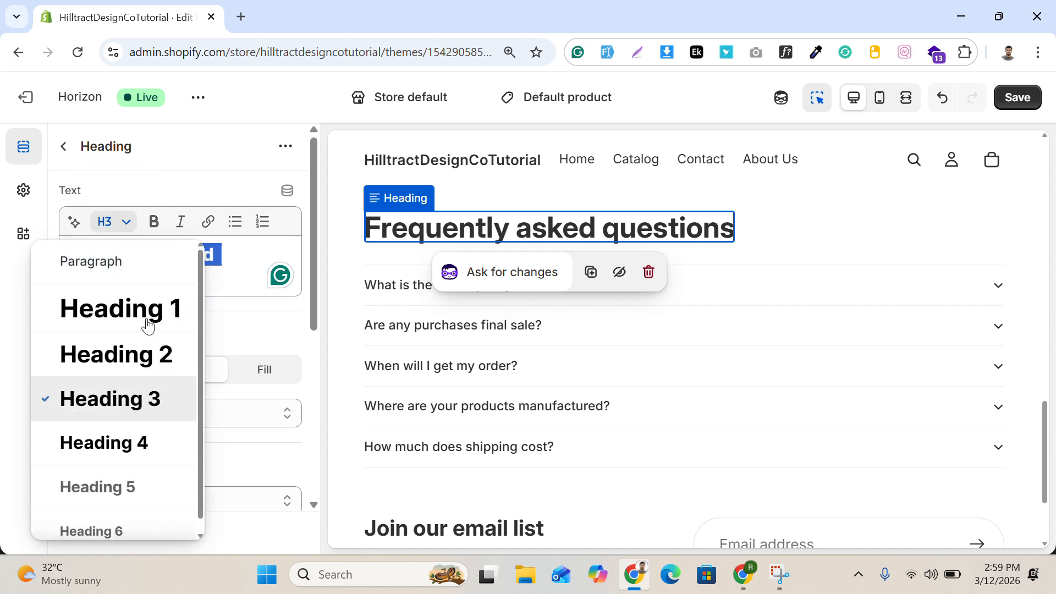
click(4, 347)
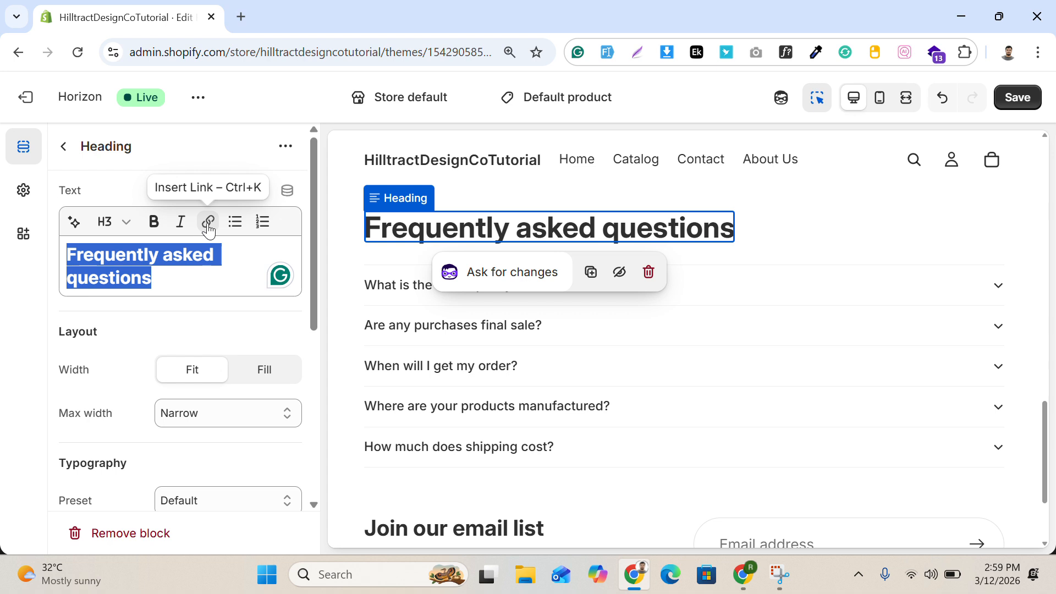
click(207, 255)
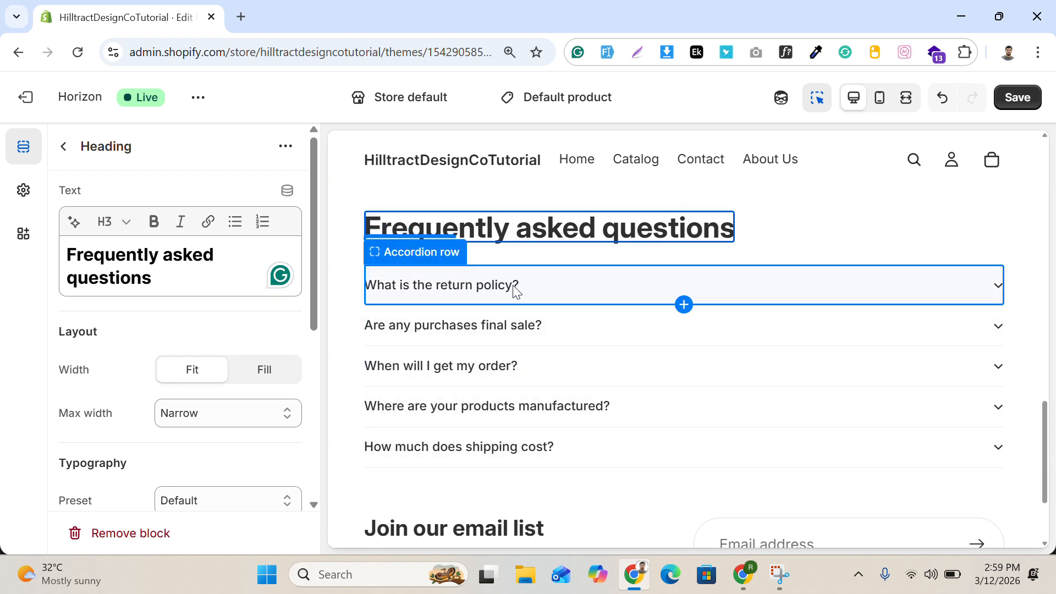
Set the icon of the "What is the return policy?" accordion row to Arrow
click(519, 287)
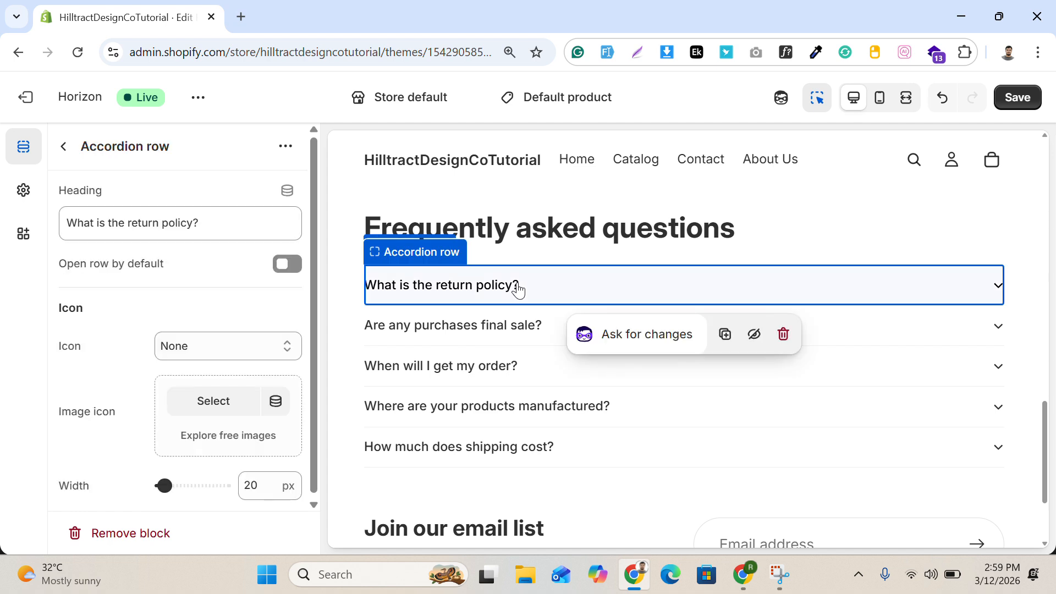
drag(228, 226, 57, 231)
click(76, 301)
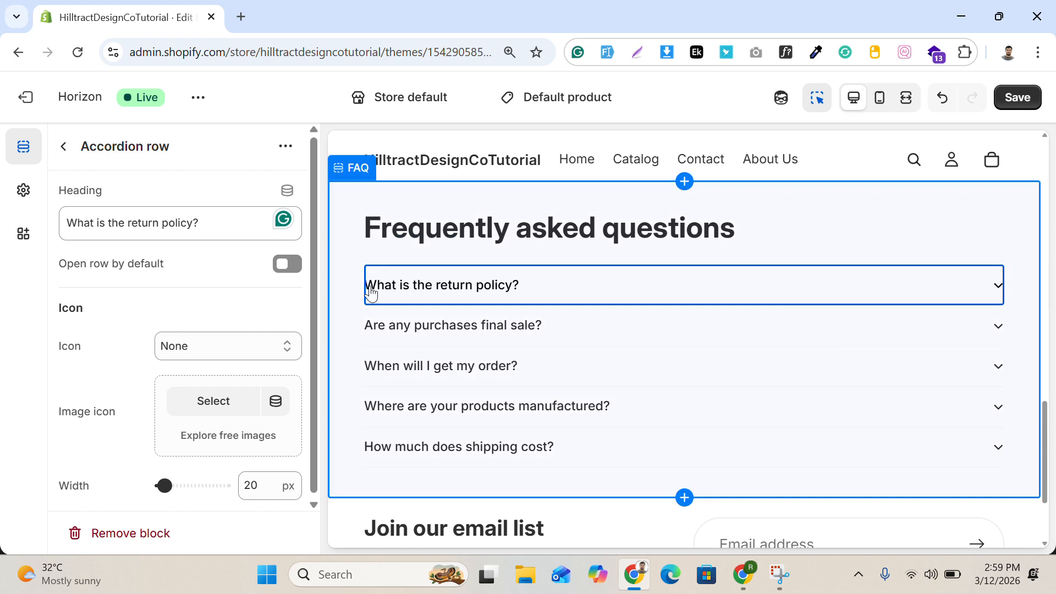
click(258, 347)
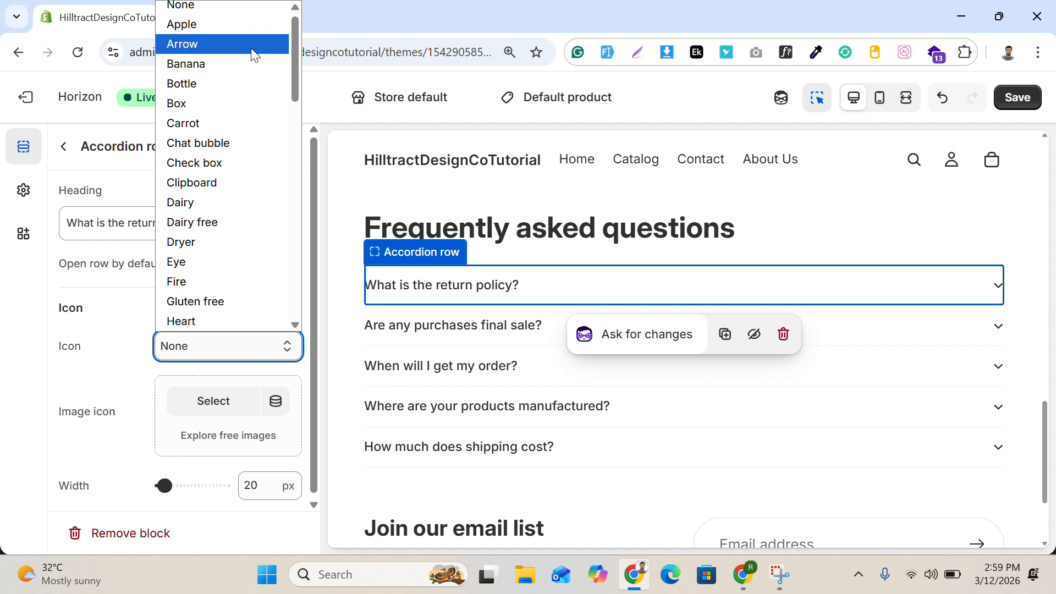
click(235, 44)
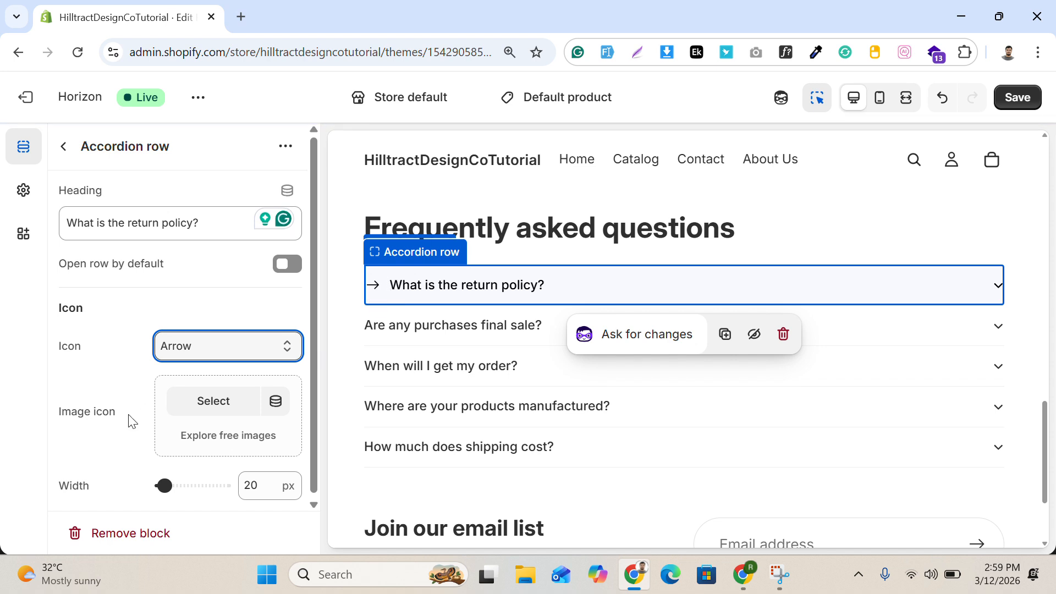
Use ProductImage_3 as the image icon of the "What is the return policy?" row
click(225, 407)
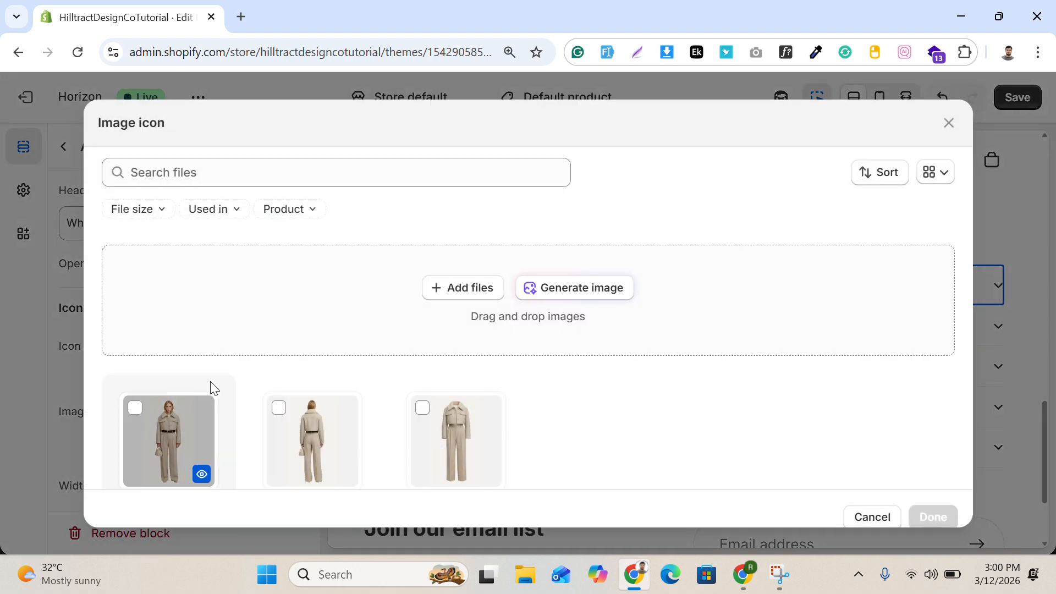
scroll(213, 388, down, 2)
click(181, 379)
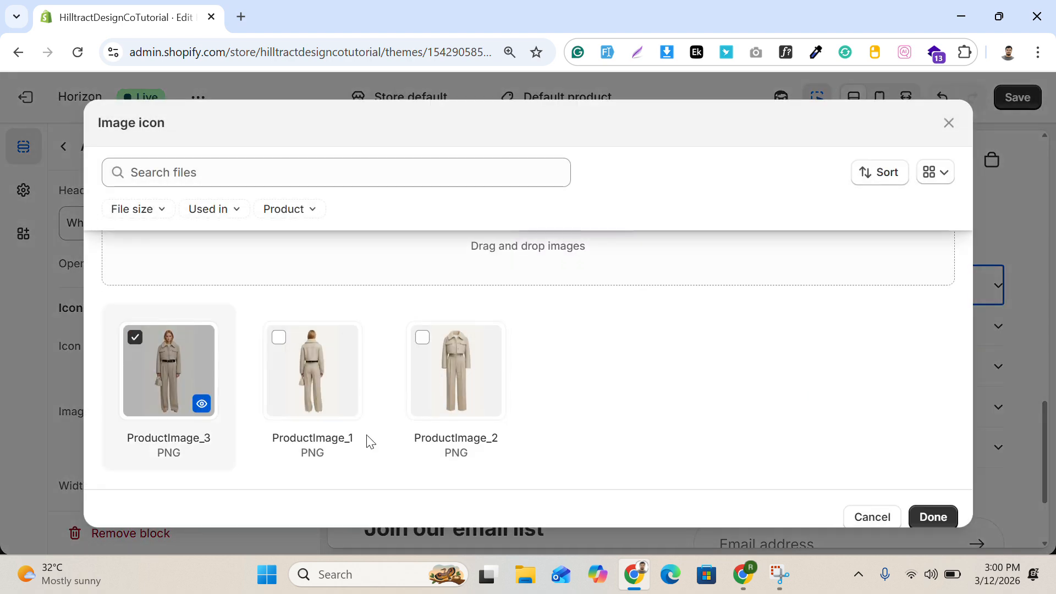
click(931, 525)
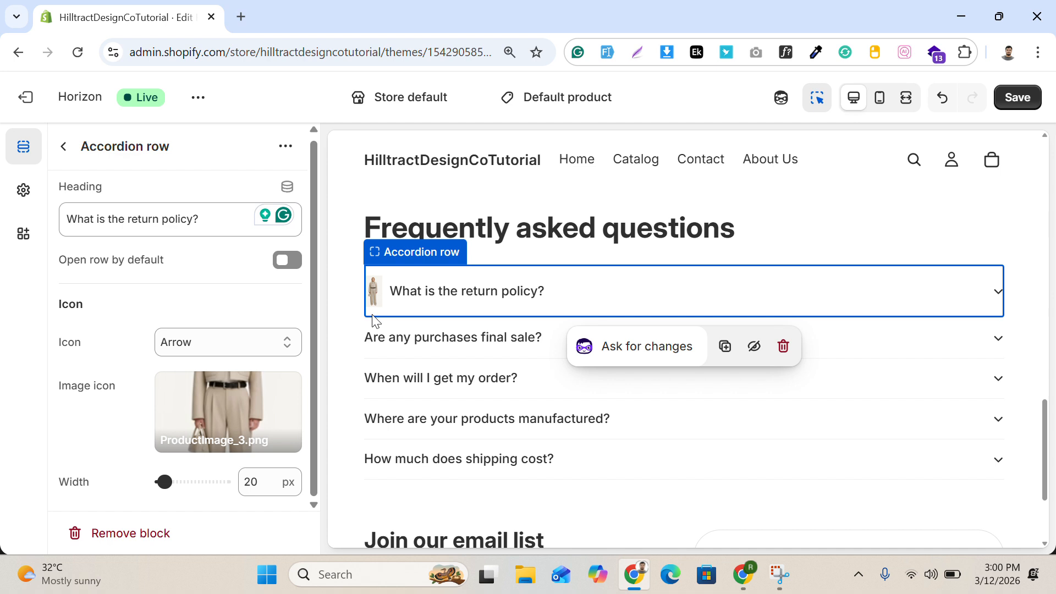
Center-align the answer text under "What is the return policy?" and expand the row to check it
click(998, 298)
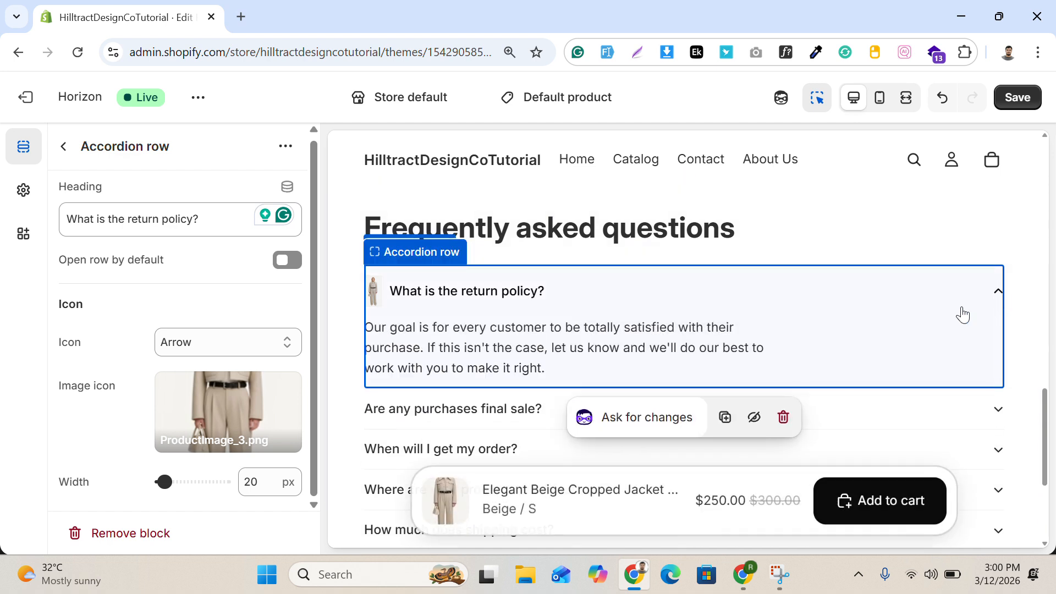
click(511, 341)
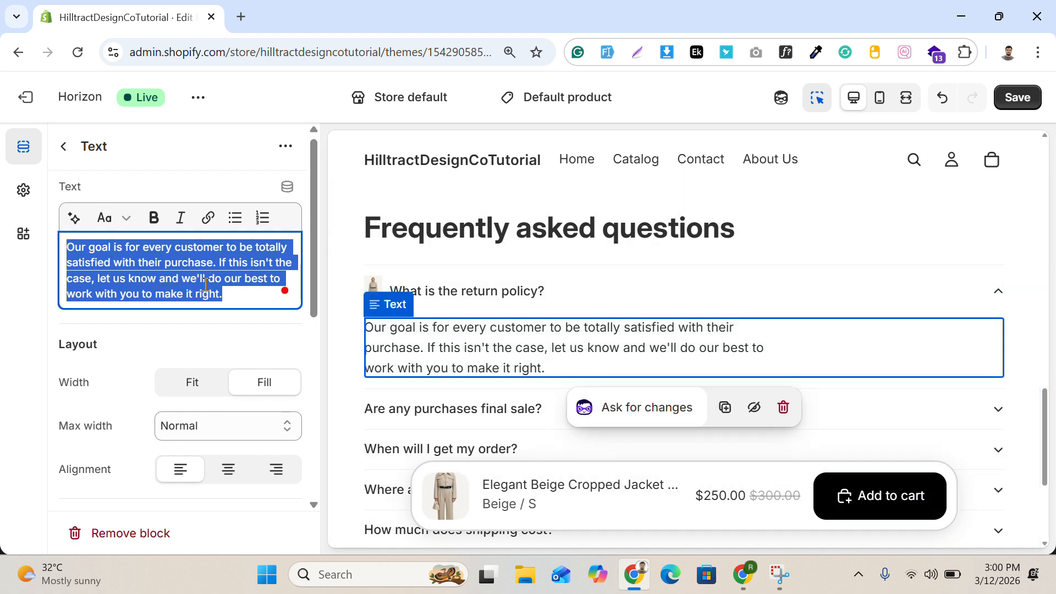
scroll(207, 280, down, 3)
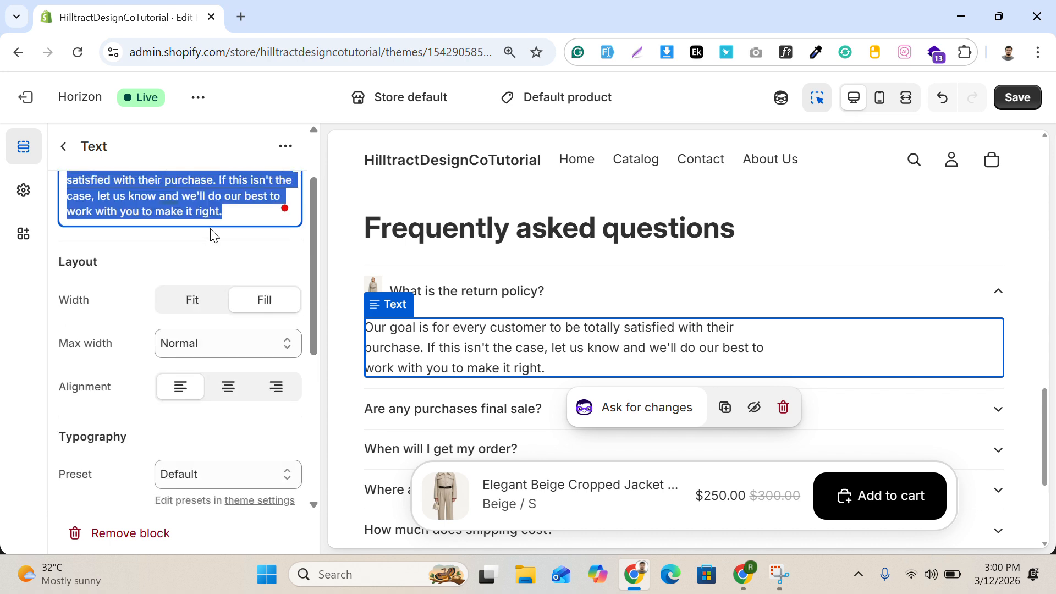
click(232, 391)
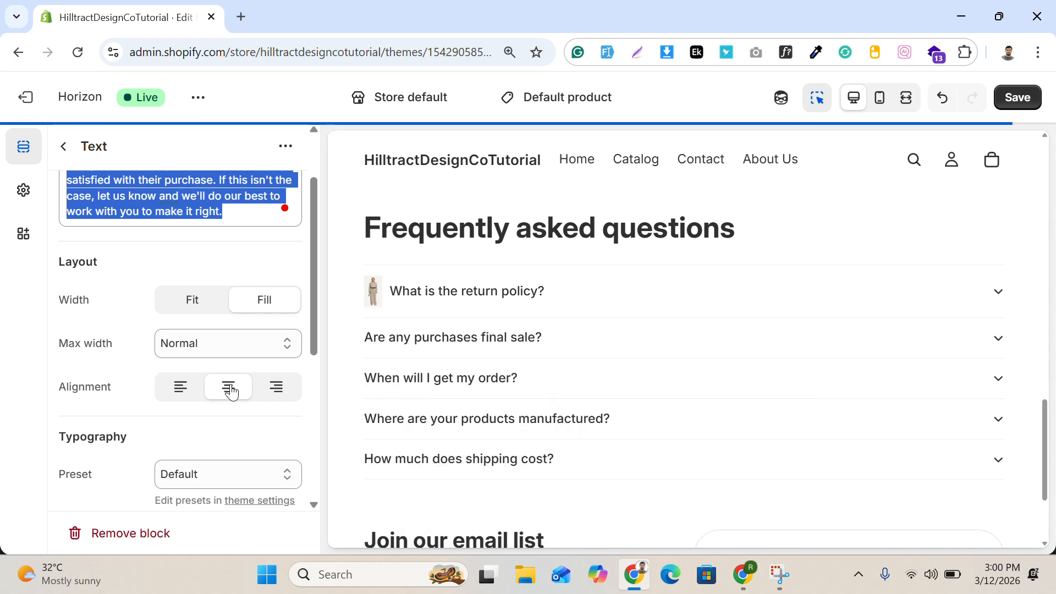
click(998, 293)
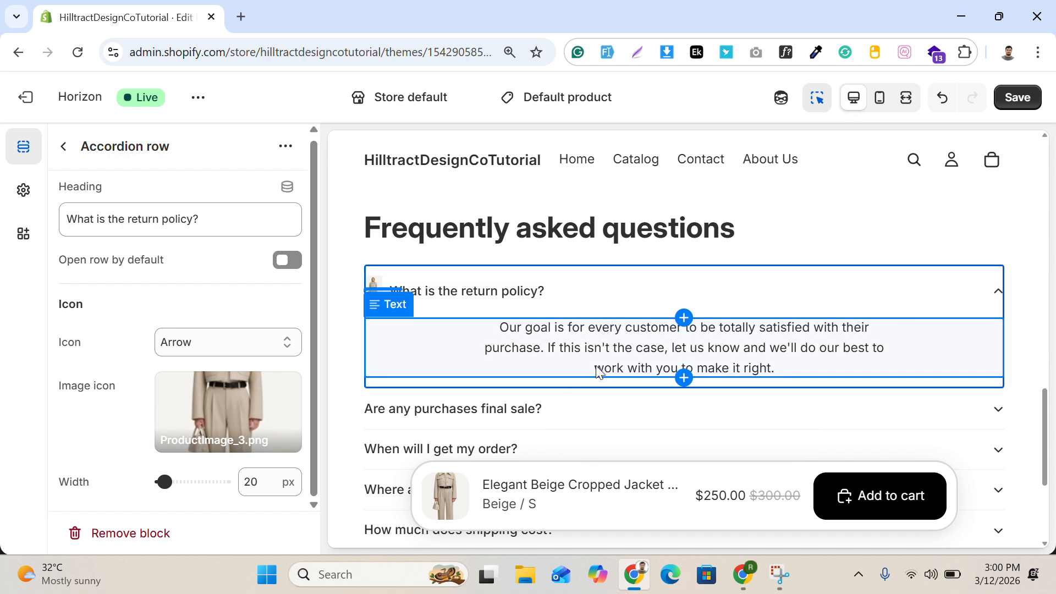
Set the FAQ section's alignment to Center and switch its layout direction to Horizontal
click(65, 149)
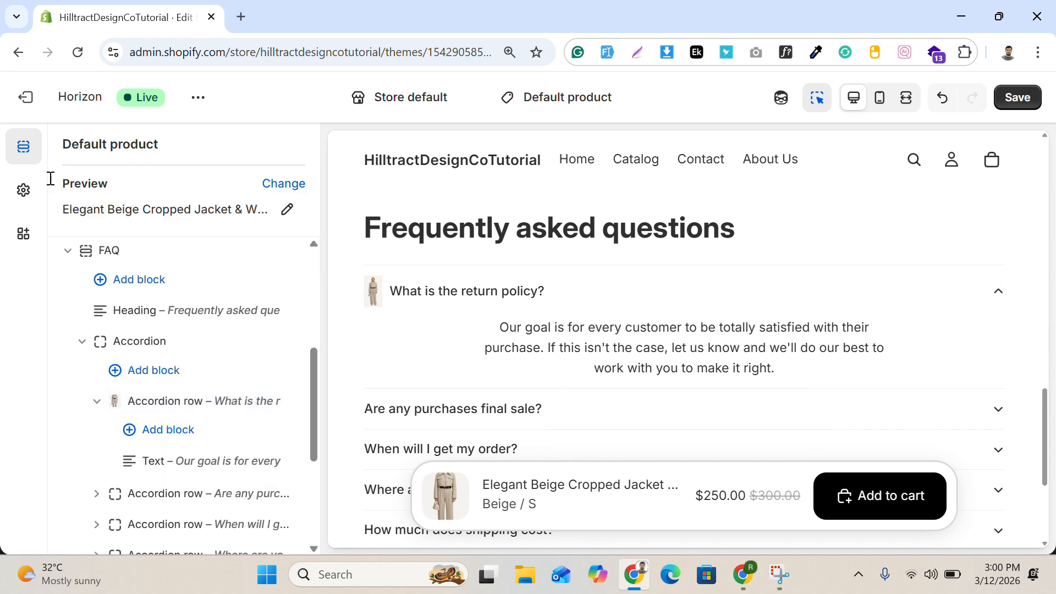
scroll(601, 349, down, 1)
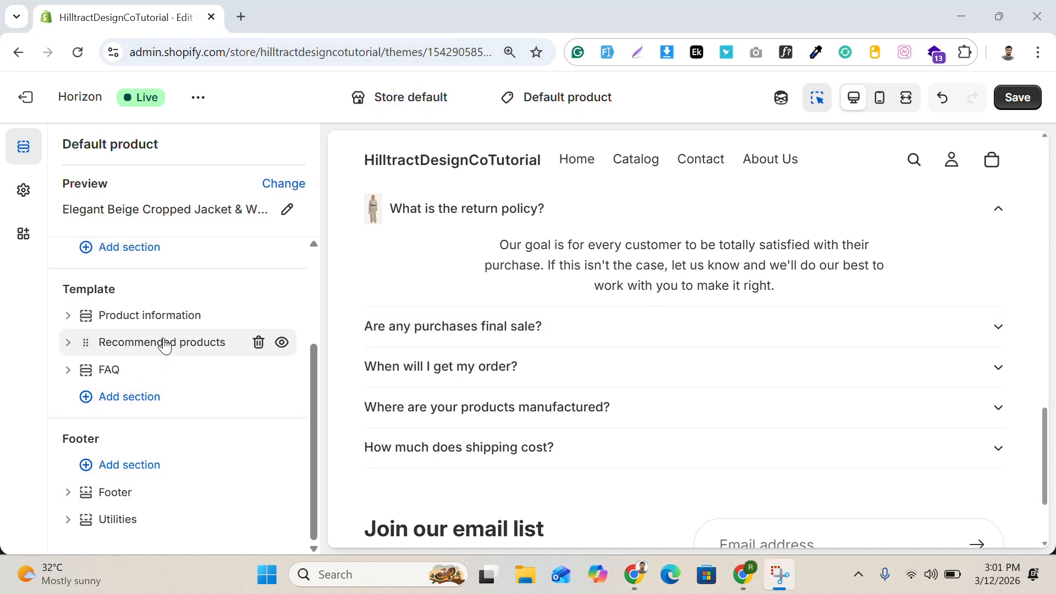
click(146, 374)
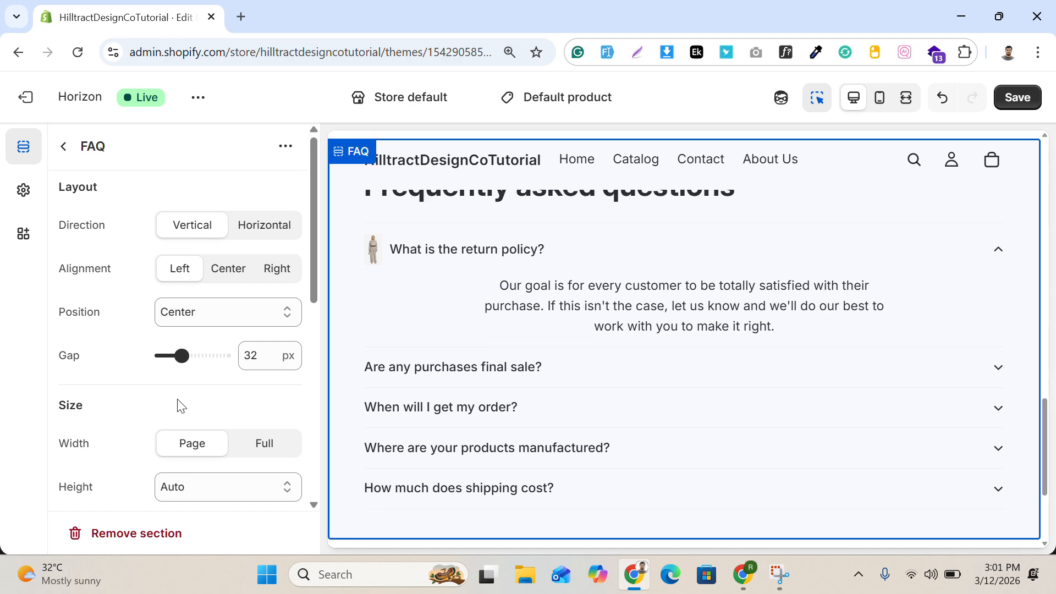
scroll(658, 290, up, 3)
scroll(648, 389, down, 3)
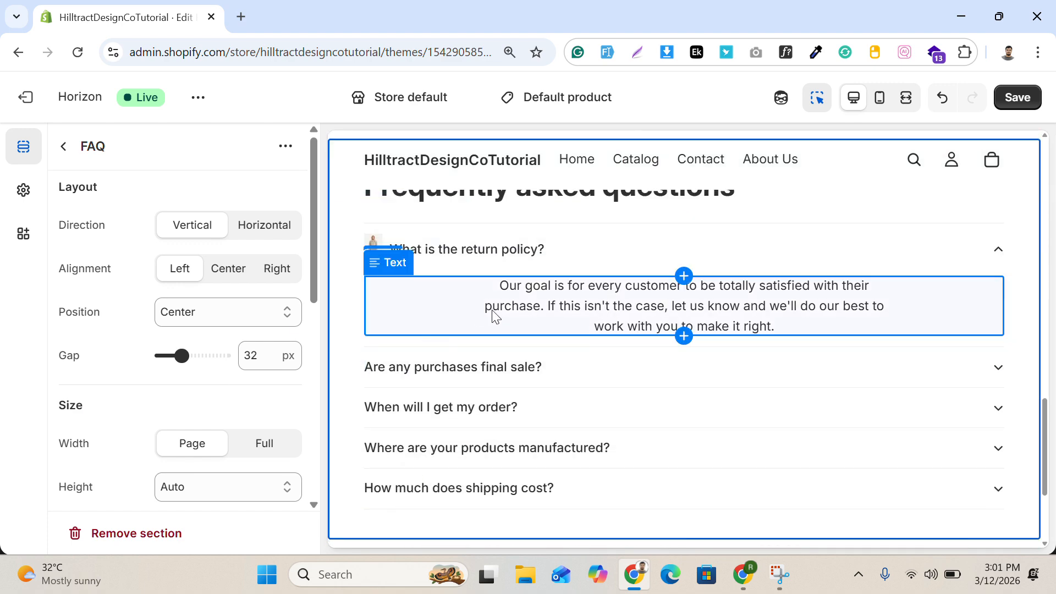
scroll(505, 281, up, 3)
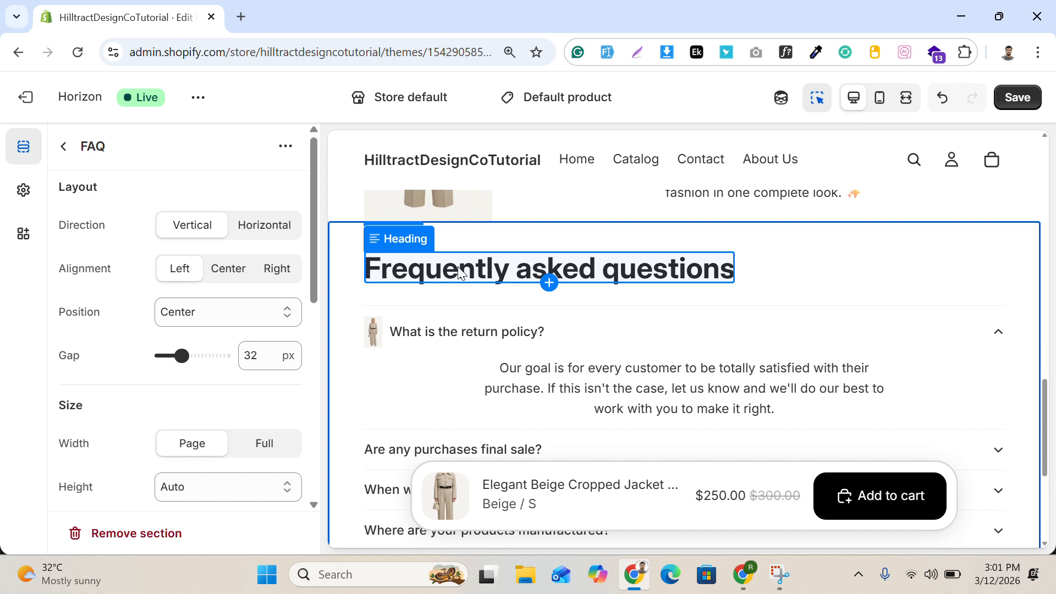
click(227, 270)
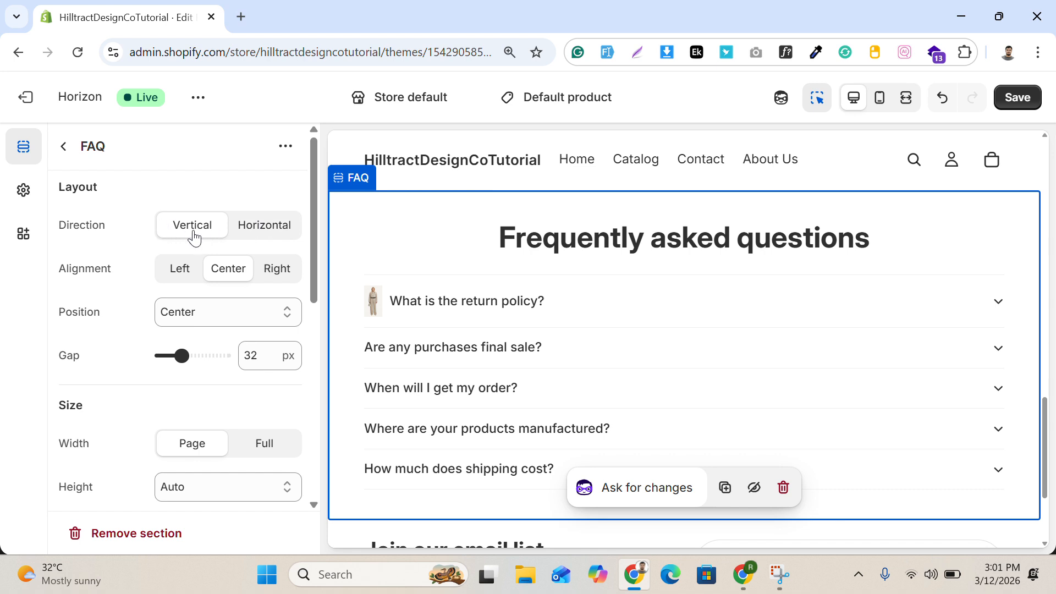
click(263, 227)
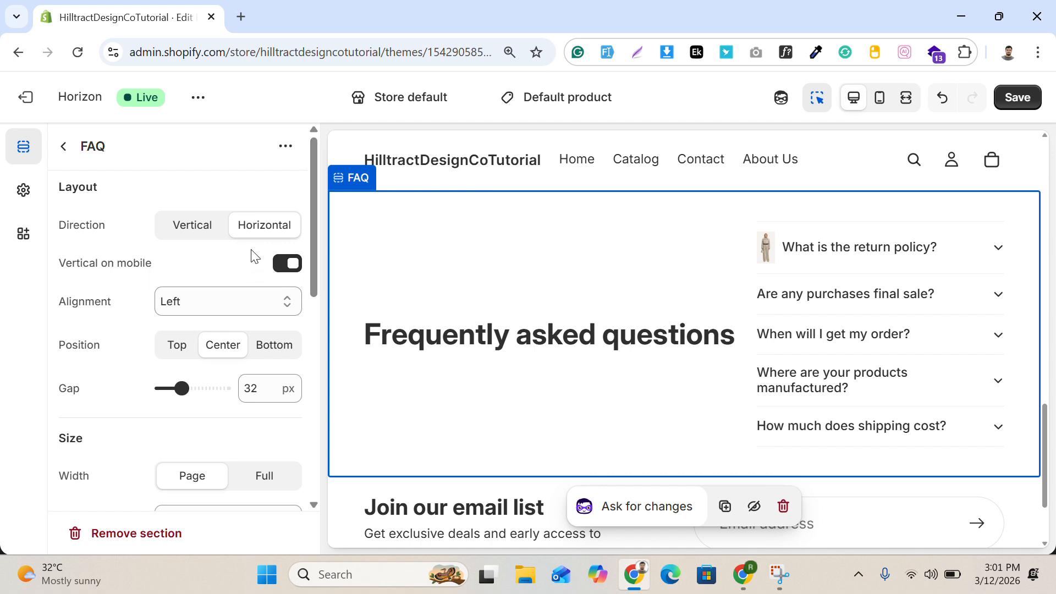
Try Full width on the FAQ section and return it to Page width
scroll(253, 256, down, 3)
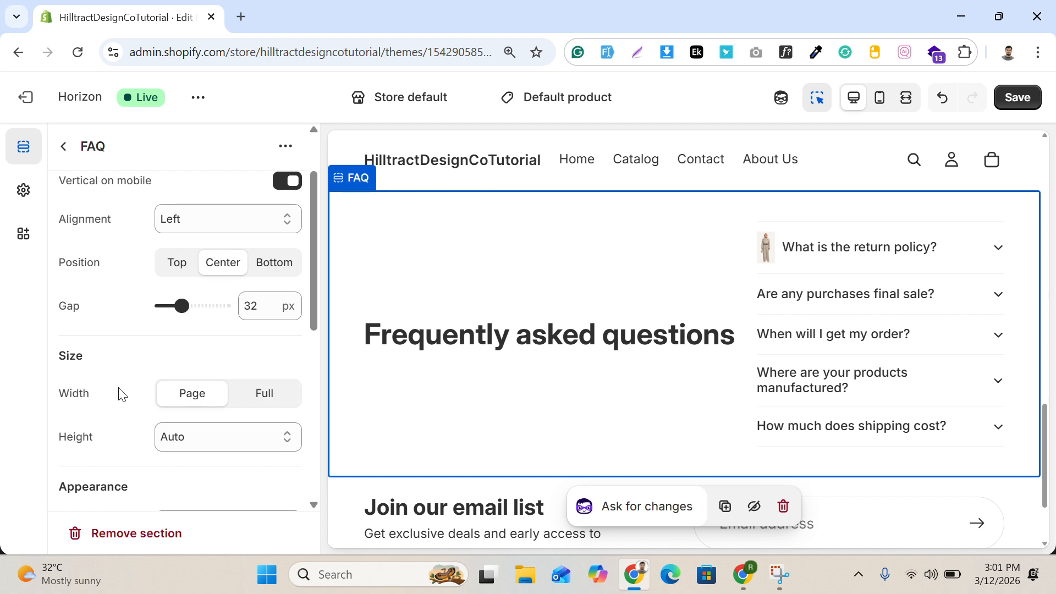
click(264, 402)
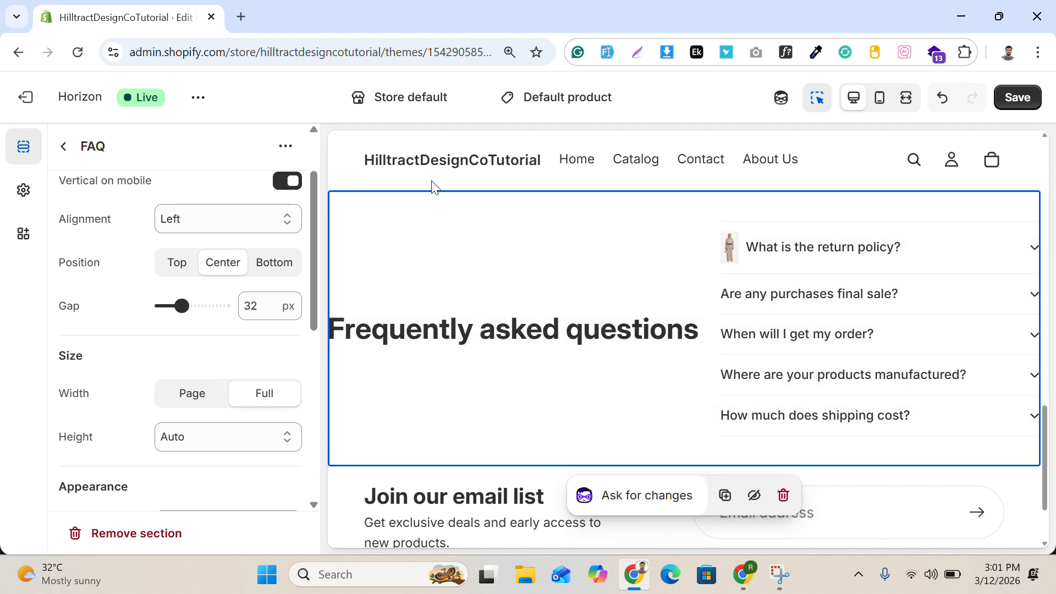
click(187, 400)
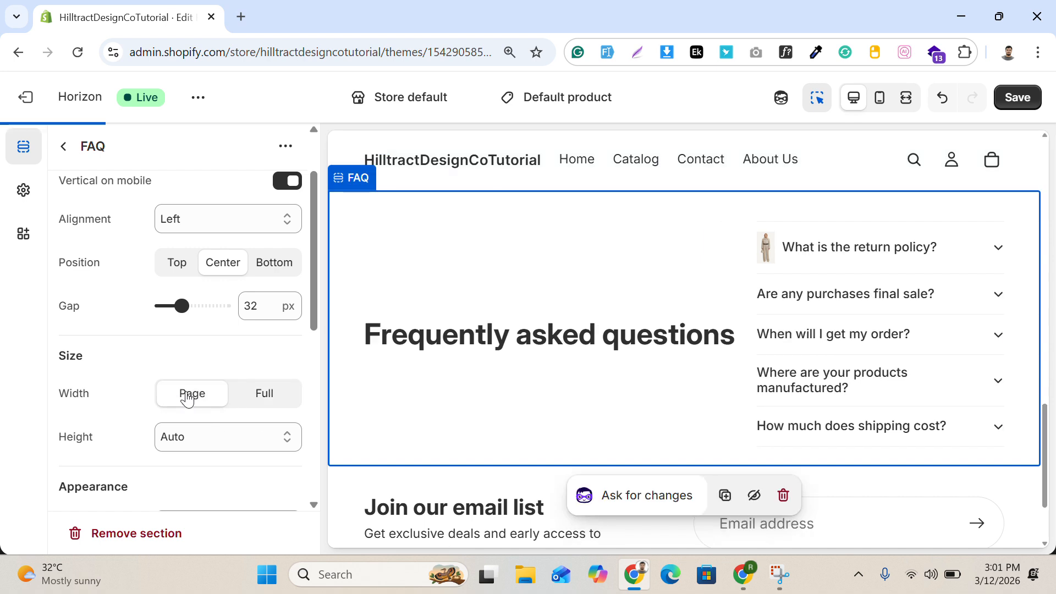
scroll(216, 347, down, 1)
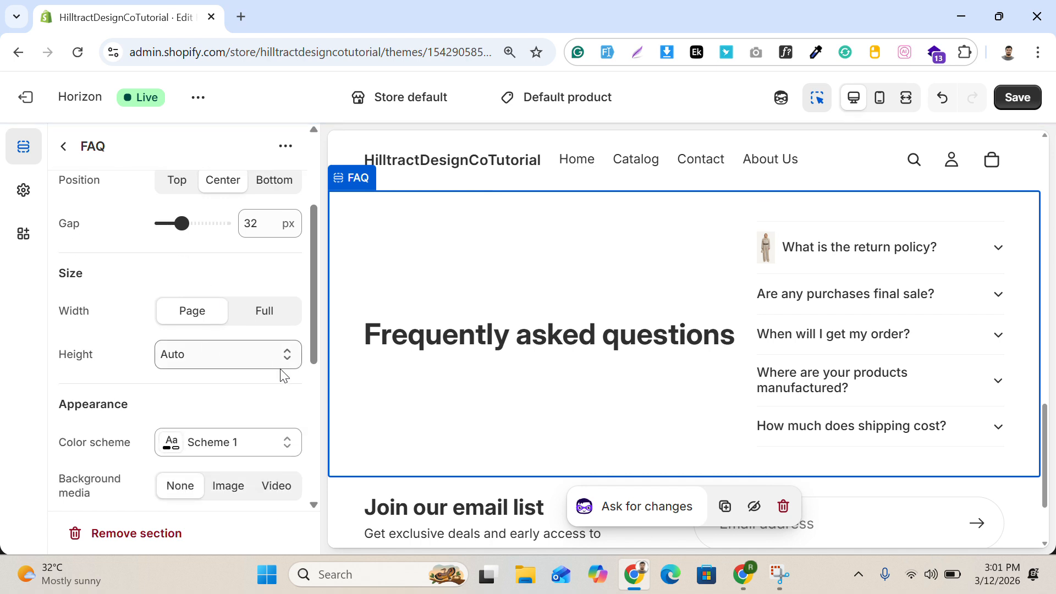
Try the Full screen height on the FAQ section and return it to Auto
click(209, 356)
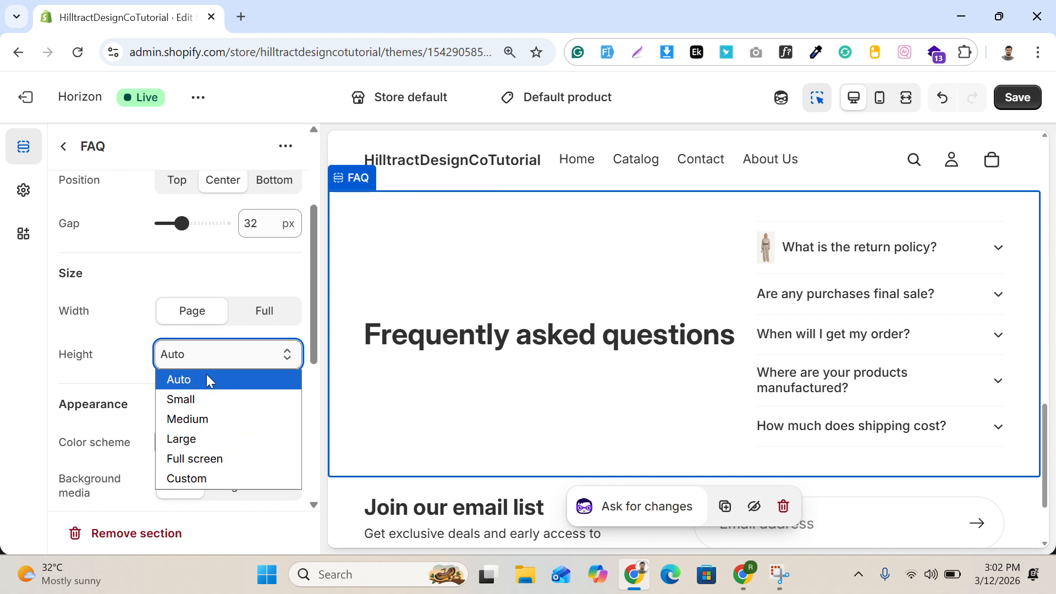
click(182, 462)
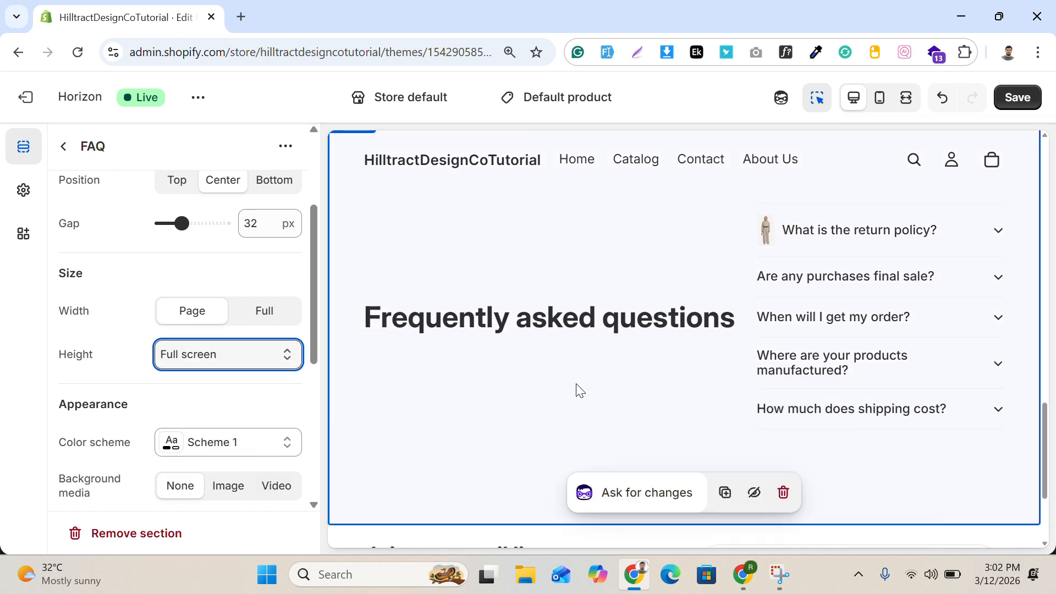
click(211, 359)
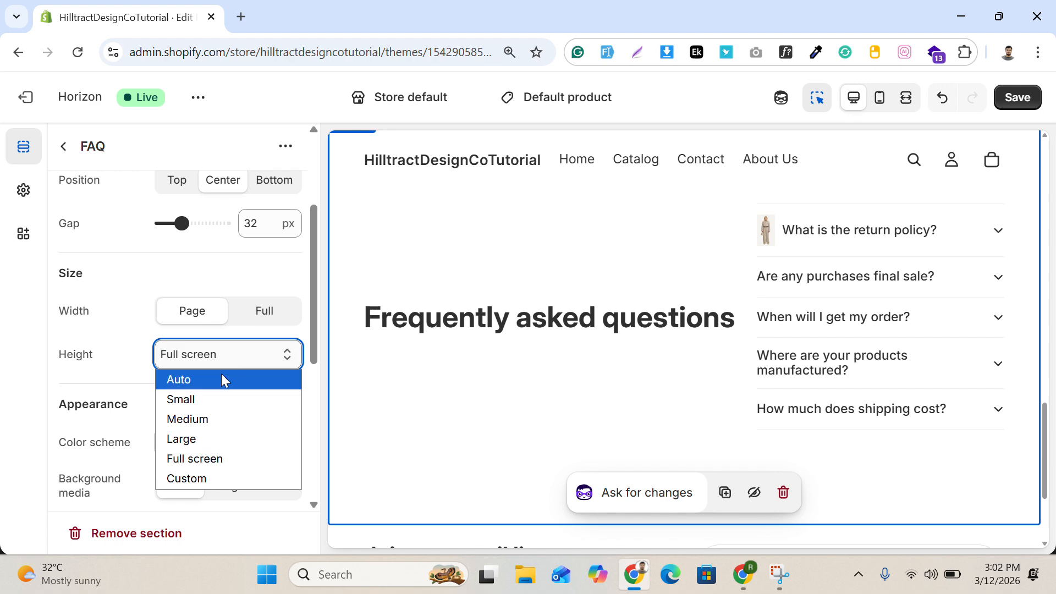
click(195, 380)
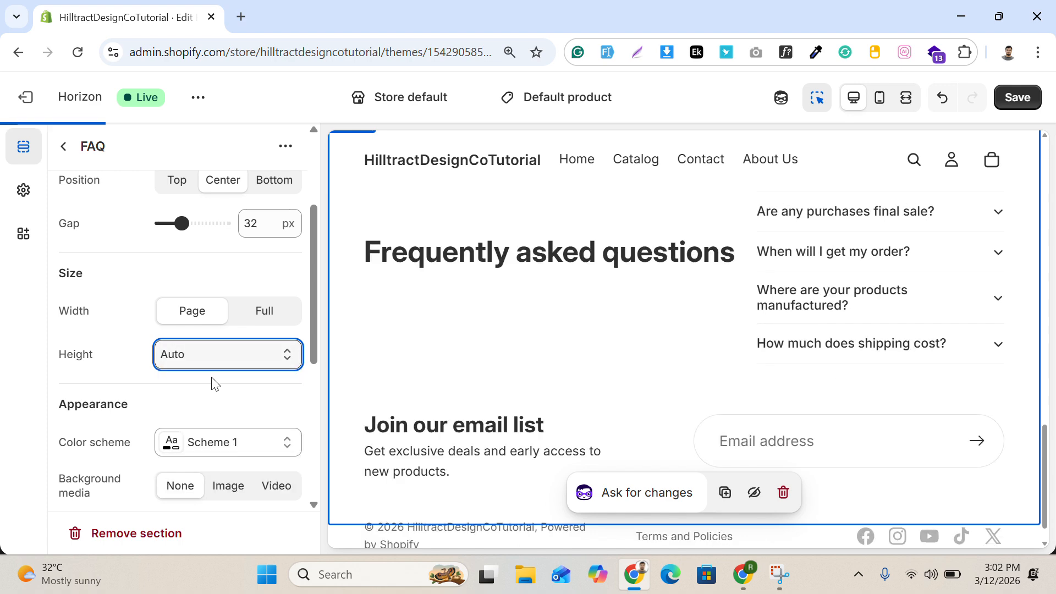
Try Solid borders on the FAQ section and set them back to None
scroll(223, 352, down, 3)
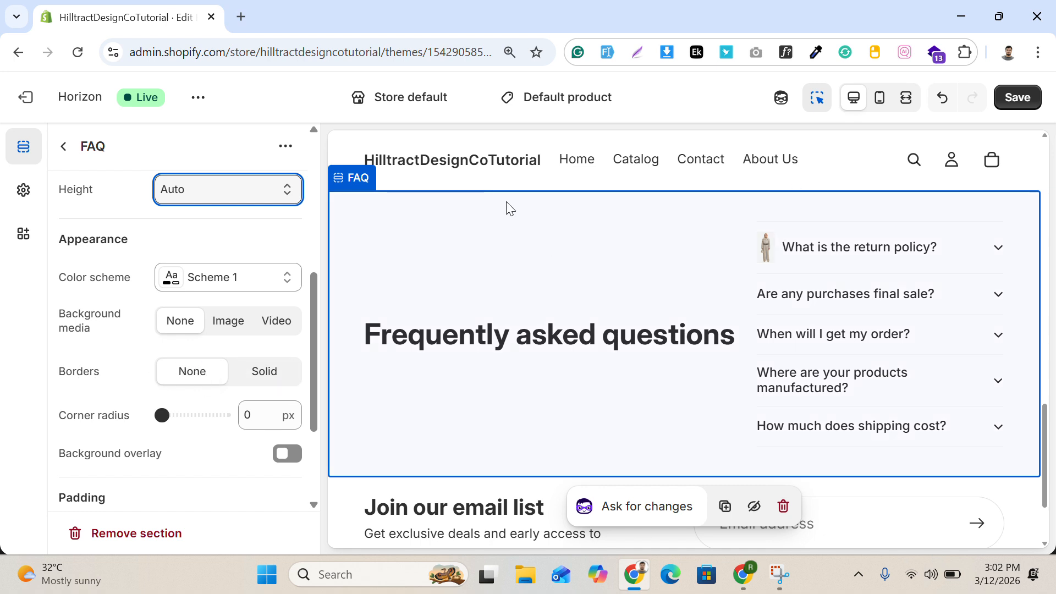
click(269, 374)
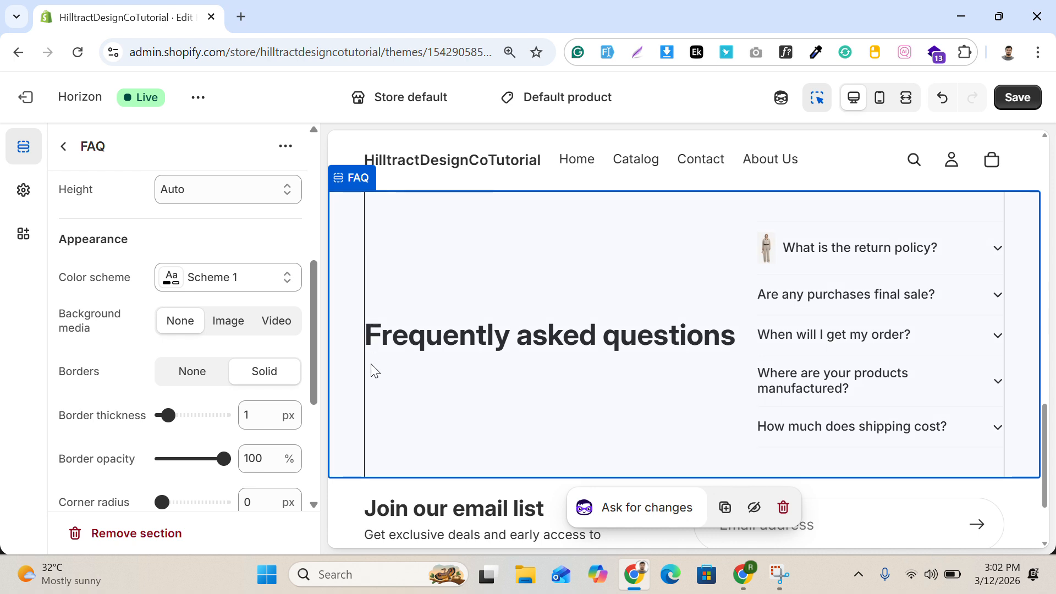
click(199, 378)
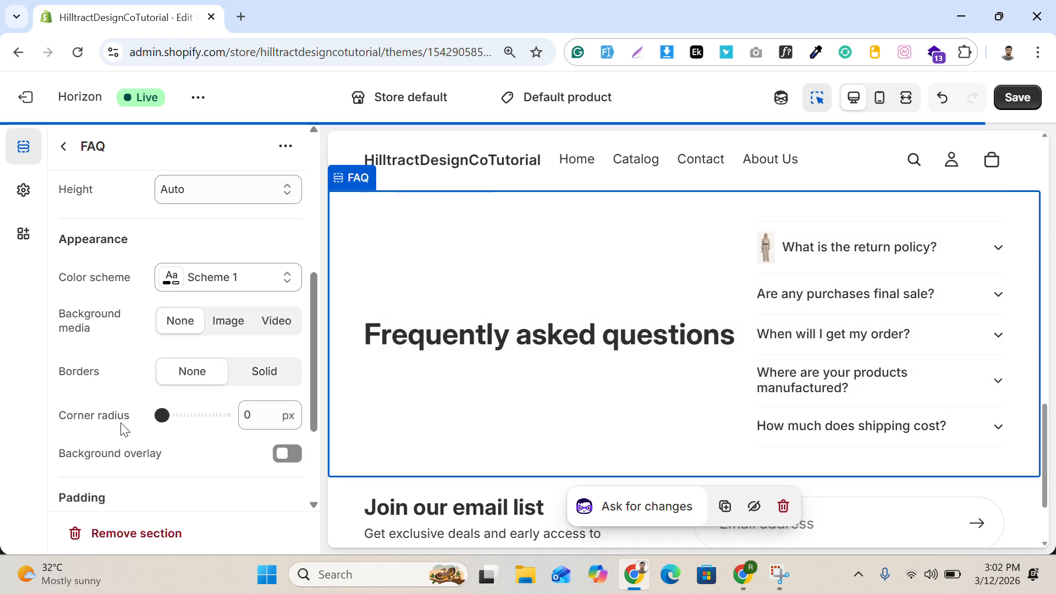
Try the background overlay on the FAQ section and turn it off again
scroll(273, 420, down, 2)
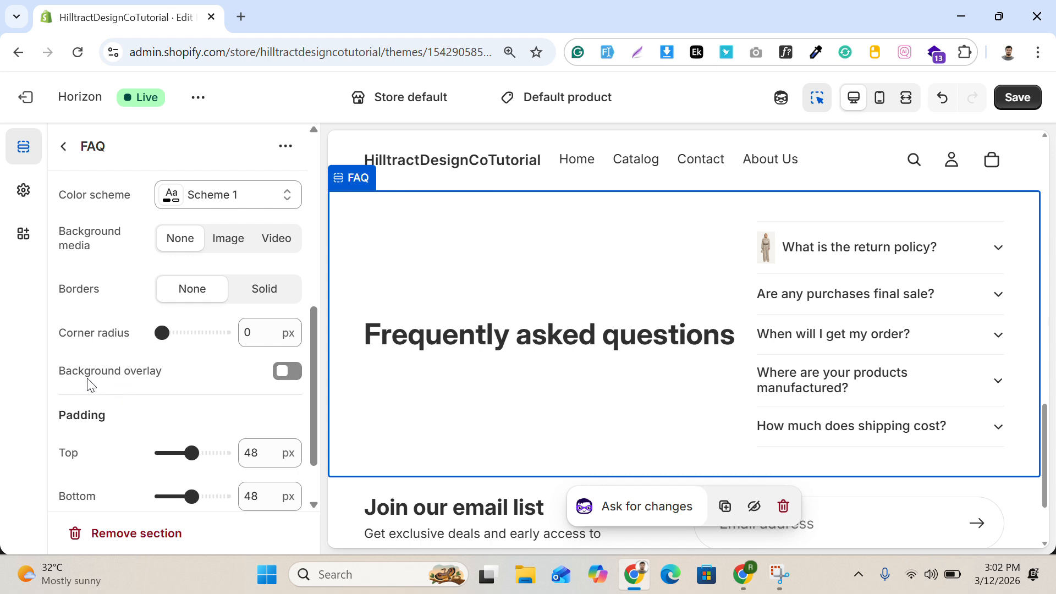
click(287, 372)
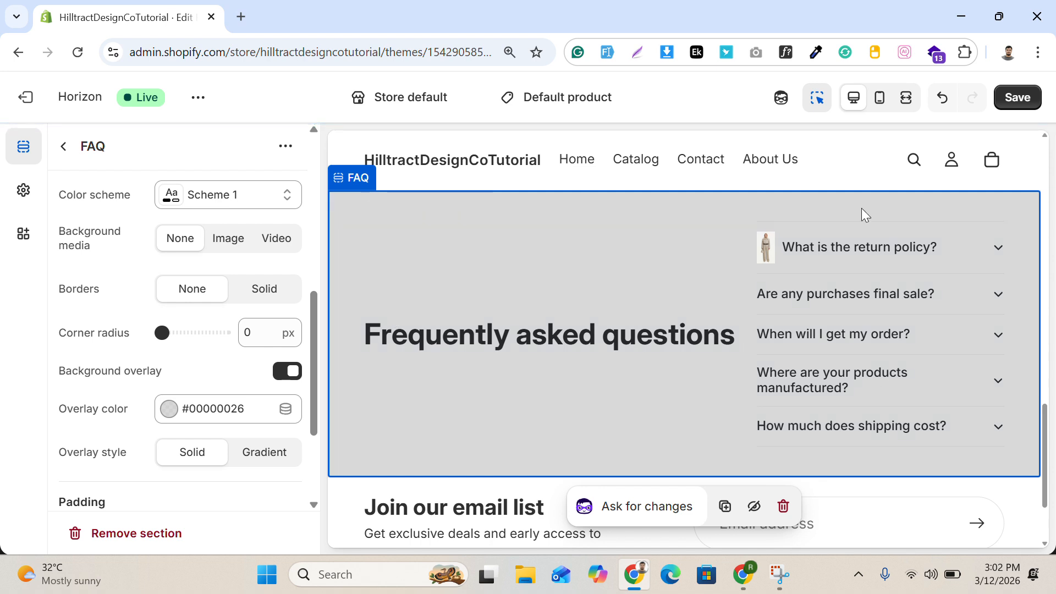
click(289, 374)
Look at the FAQ section's Custom CSS settings, collapse them and review the product page preview above the section
scroll(261, 327, down, 2)
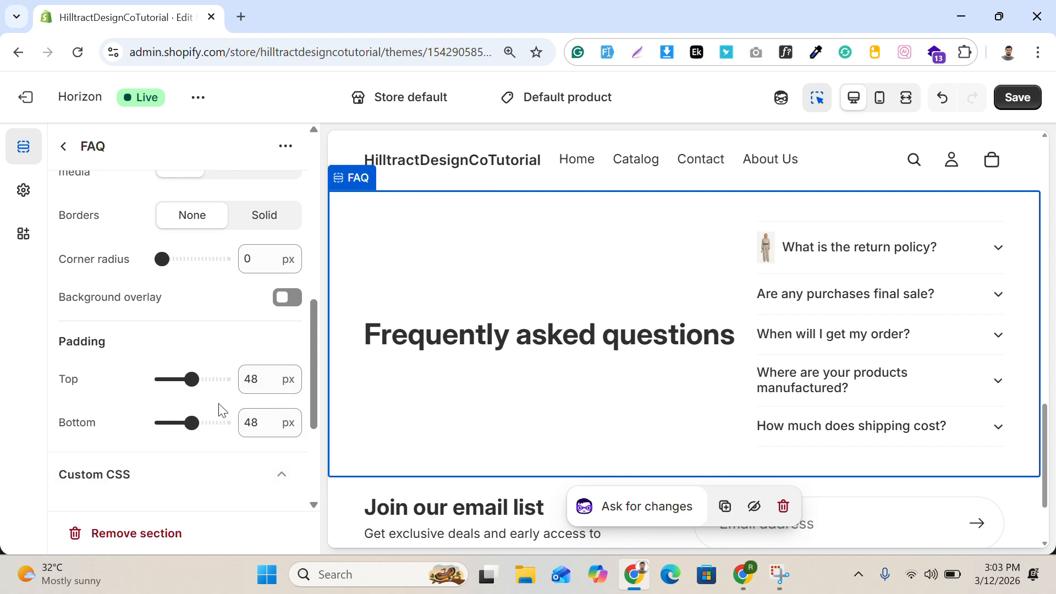
click(231, 465)
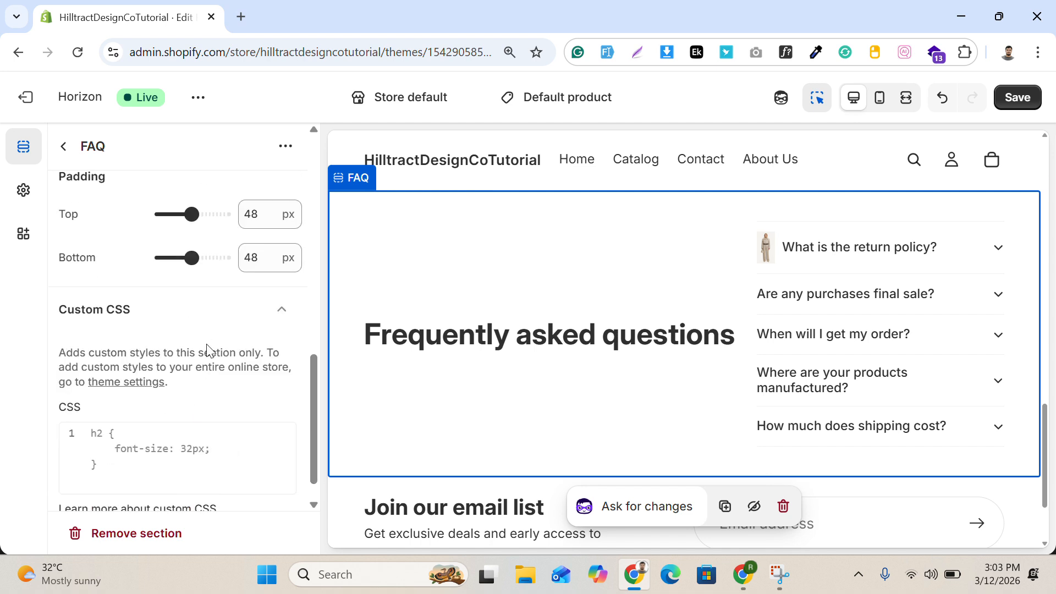
click(196, 311)
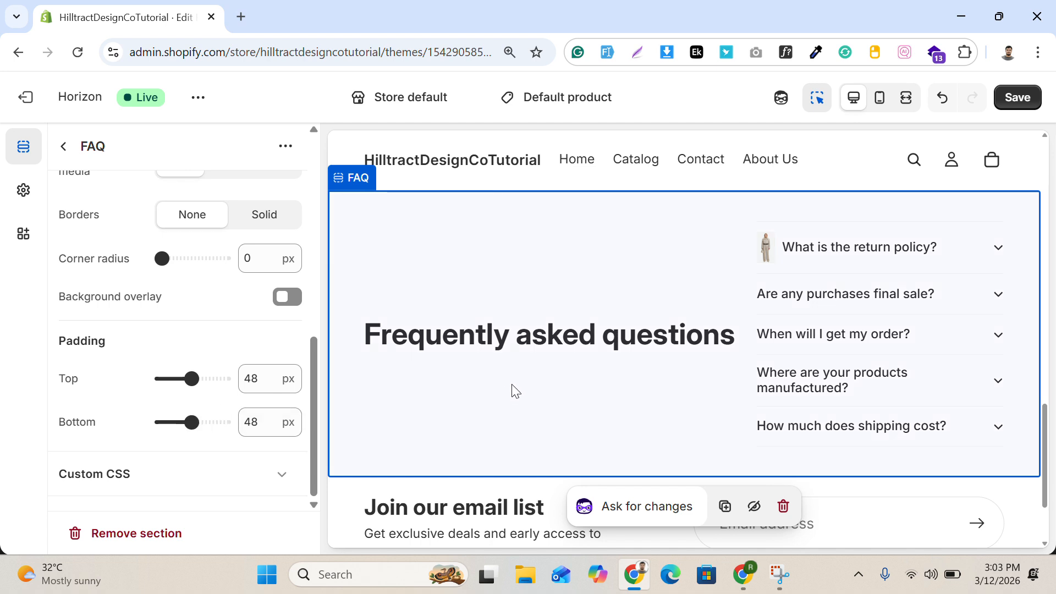
scroll(525, 345, up, 20)
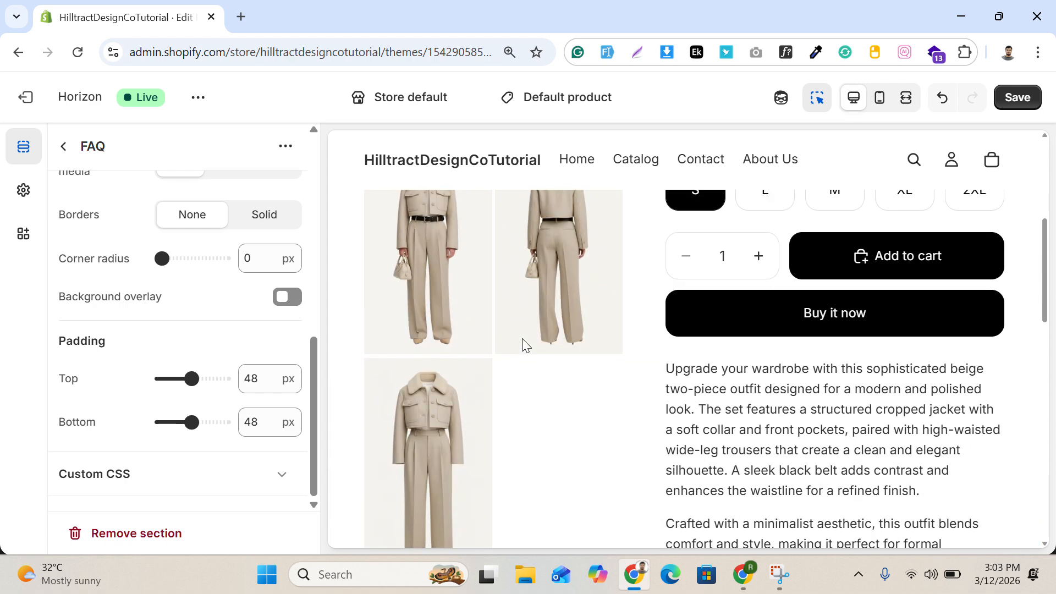